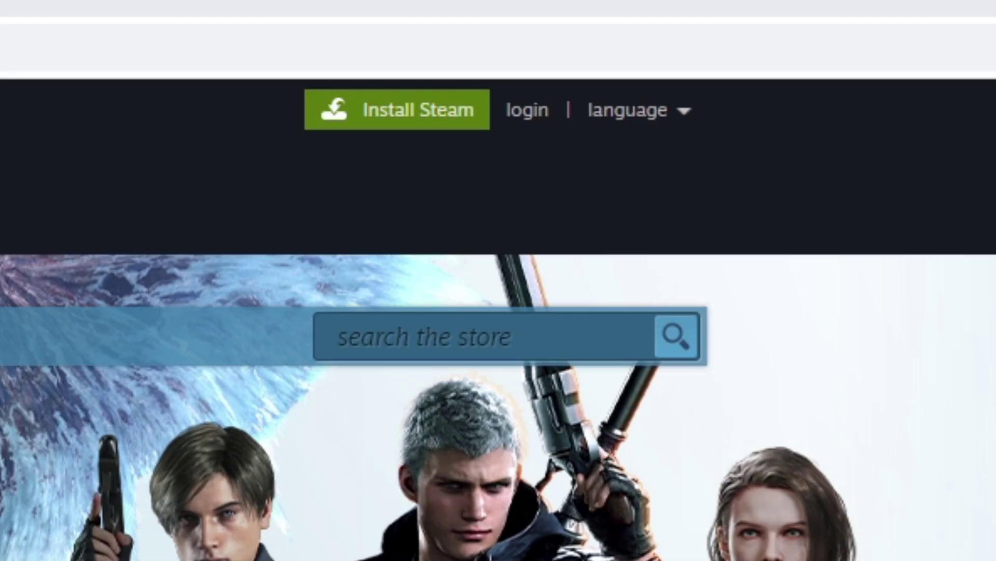
Download SteamSetup (3).exe from the Steam website and show it in the Downloads folder
left_click(421, 110)
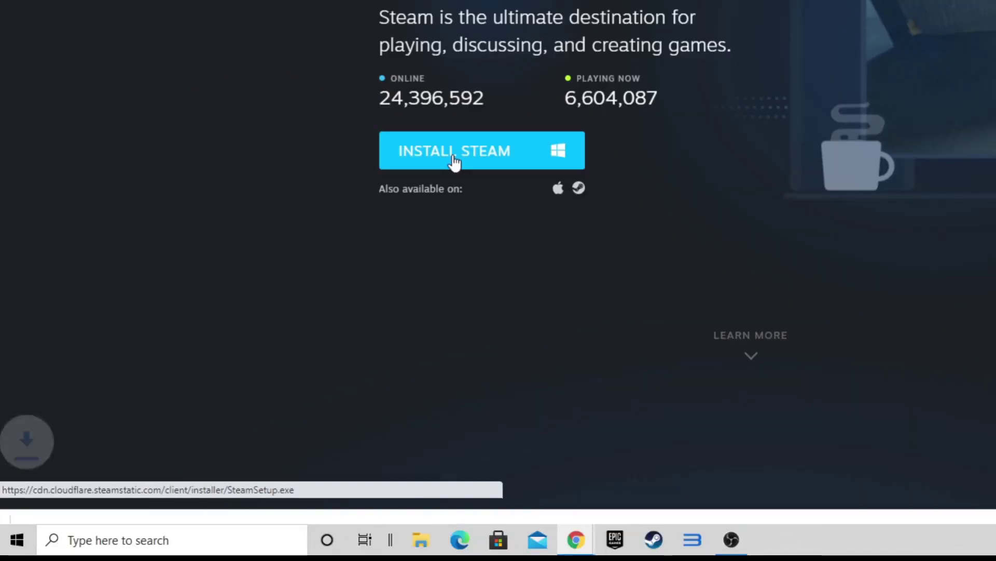
left_click(221, 310)
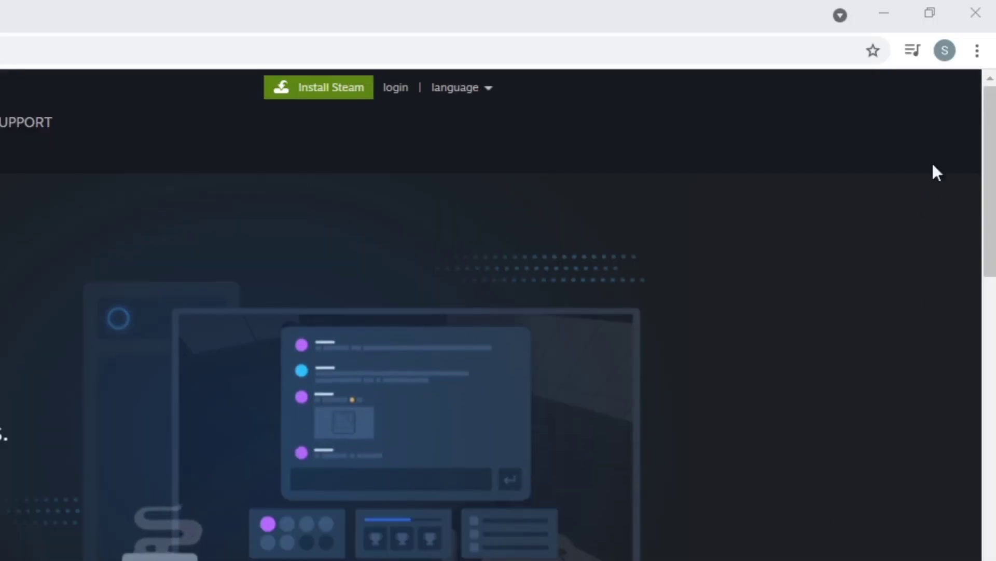
left_click(978, 52)
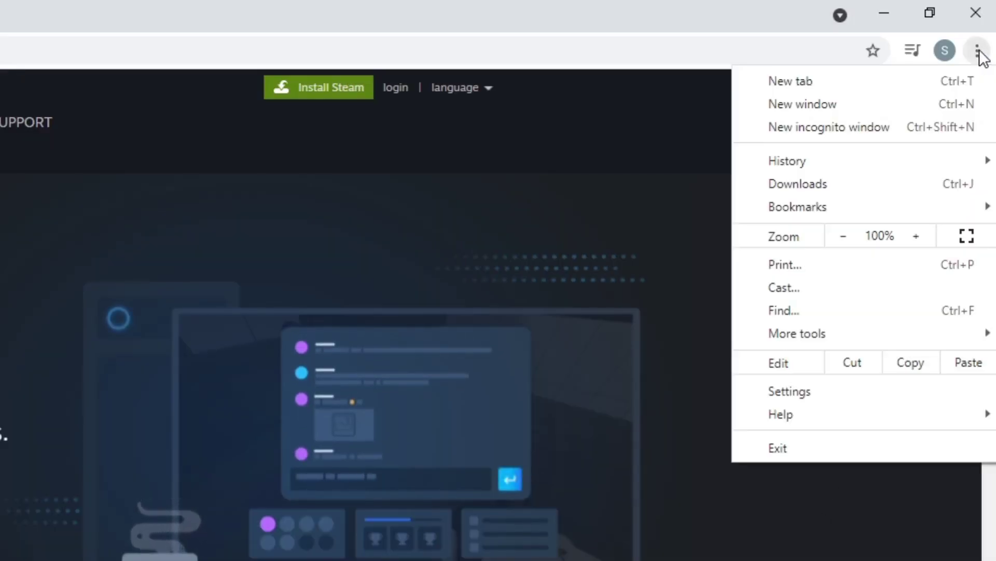
left_click(809, 182)
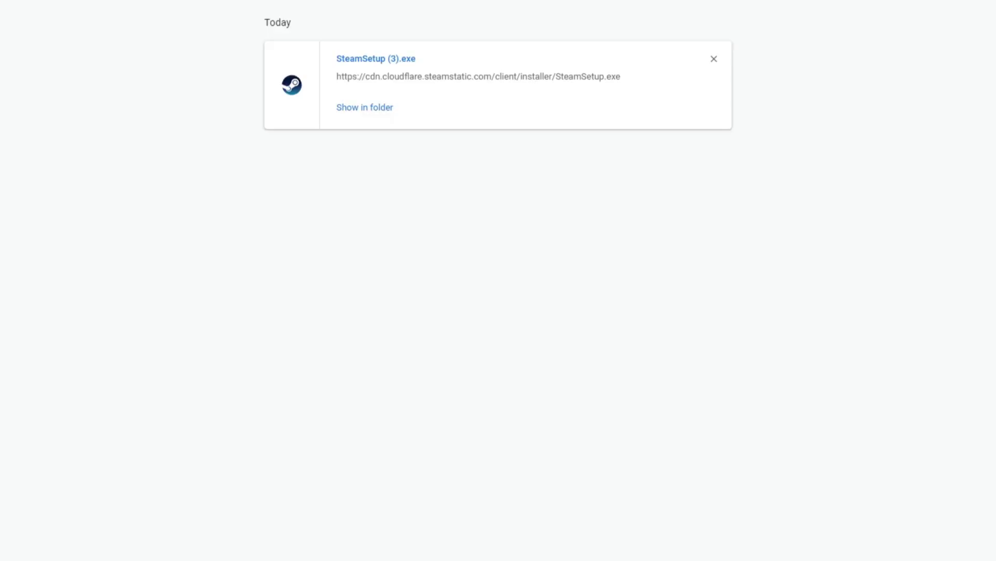
left_click(374, 116)
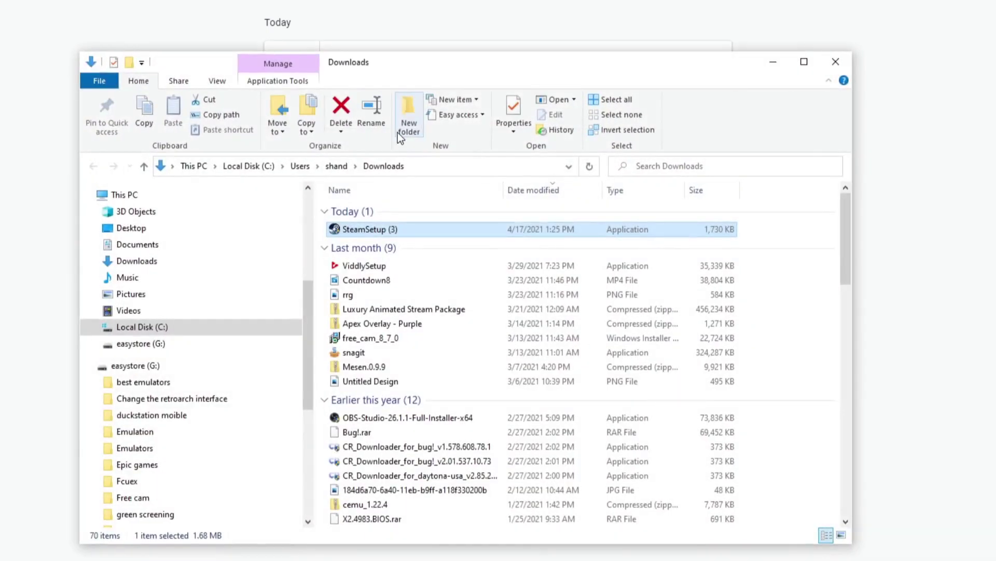
Close Chrome, move SteamSetup (3) to the desktop, close File Explorer, and launch the installer
left_click(985, 9)
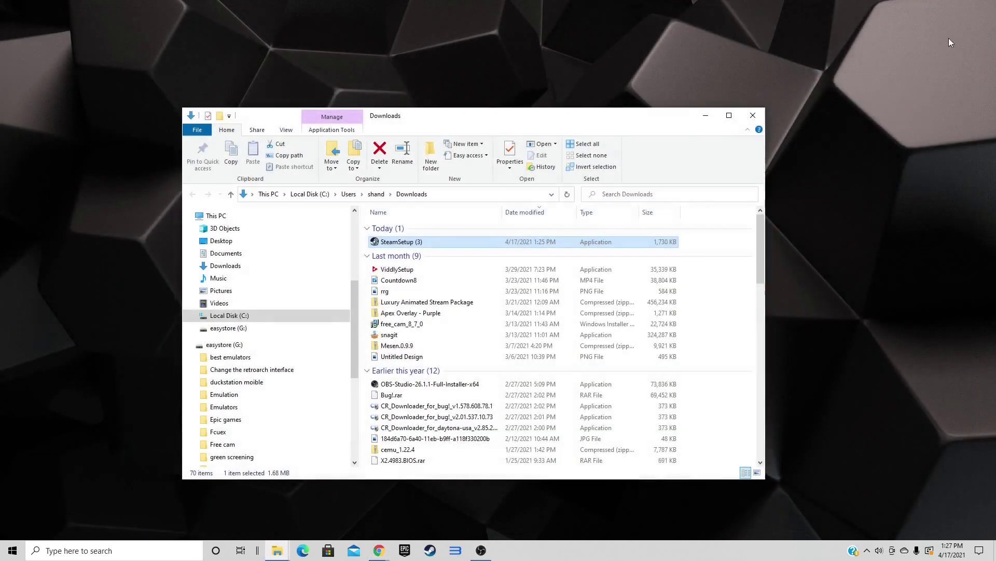
left_click_drag(407, 245, 69, 72)
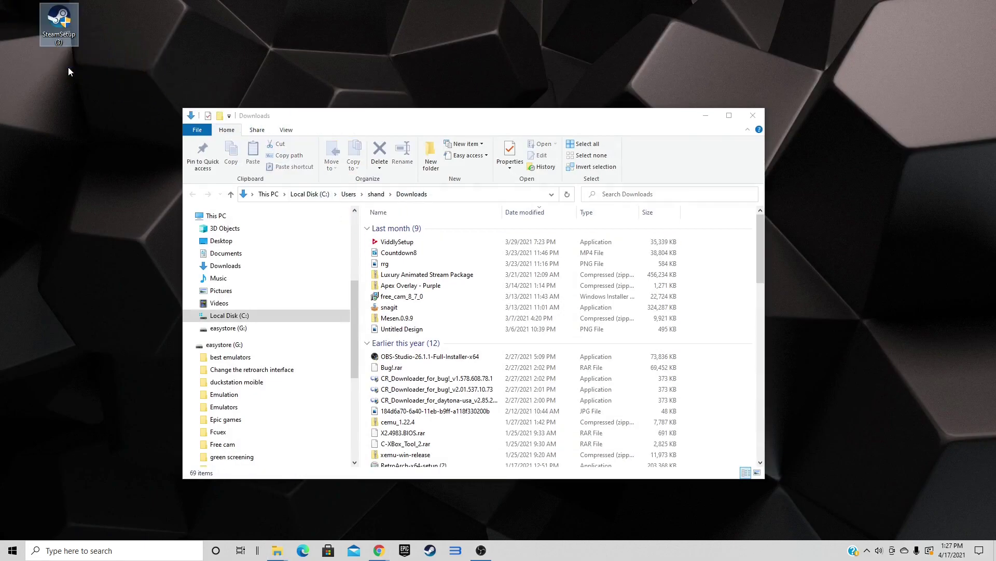
left_click(753, 118)
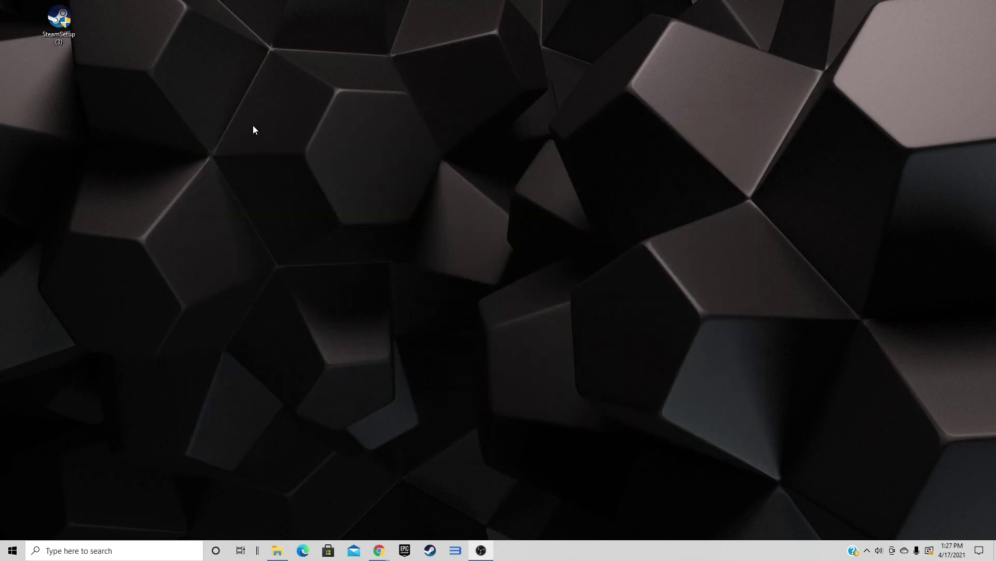
double_click(61, 16)
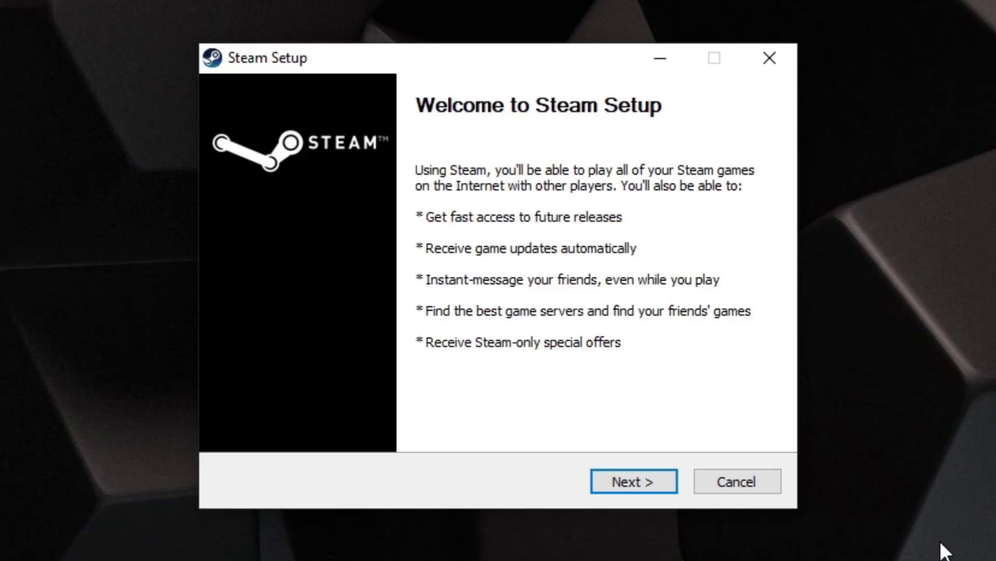
Install Steam in English into the default G:\Steam install\ folder, cancelling the folder browse
left_click(643, 484)
left_click(644, 482)
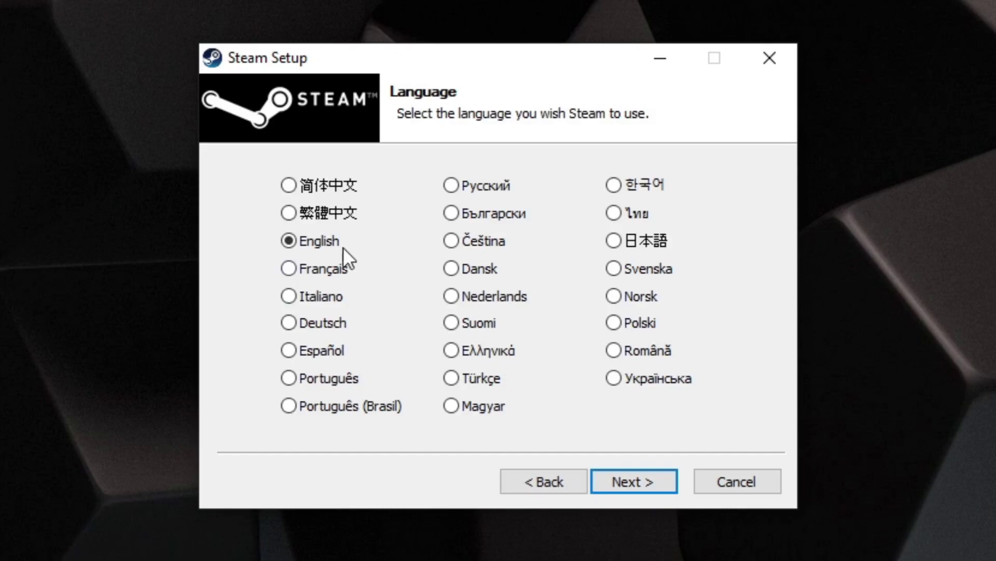
left_click(646, 479)
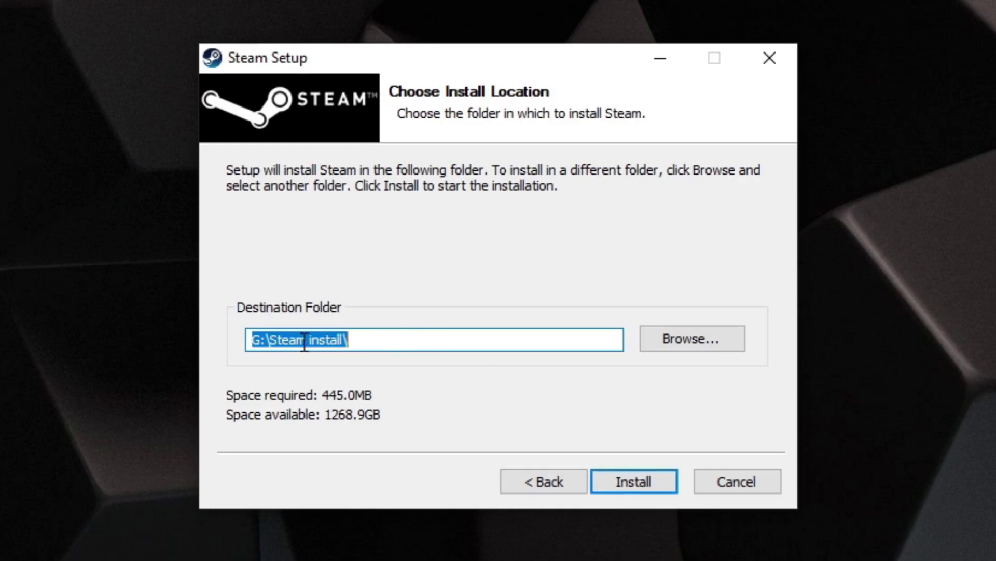
left_click(688, 343)
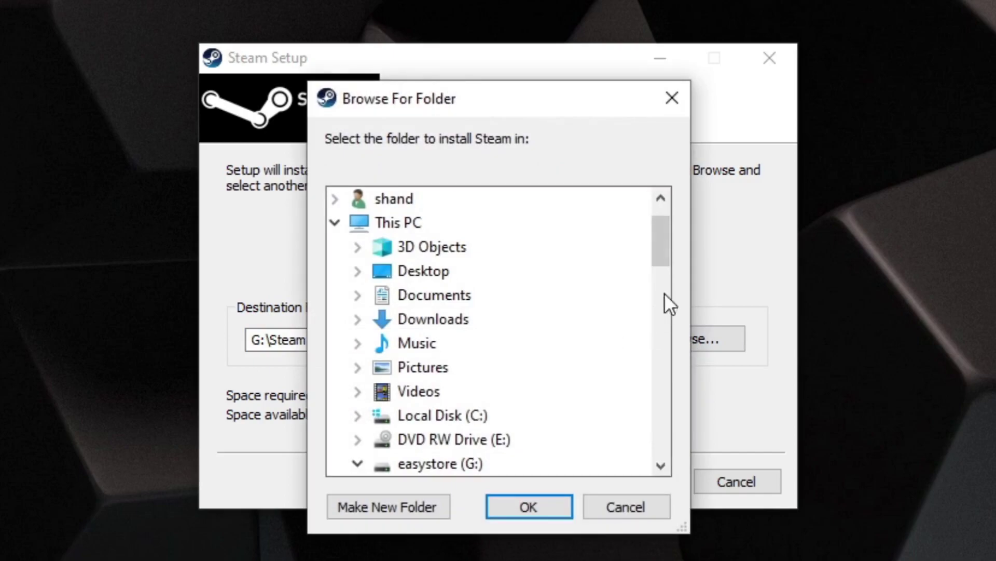
left_click_drag(667, 229, 667, 205)
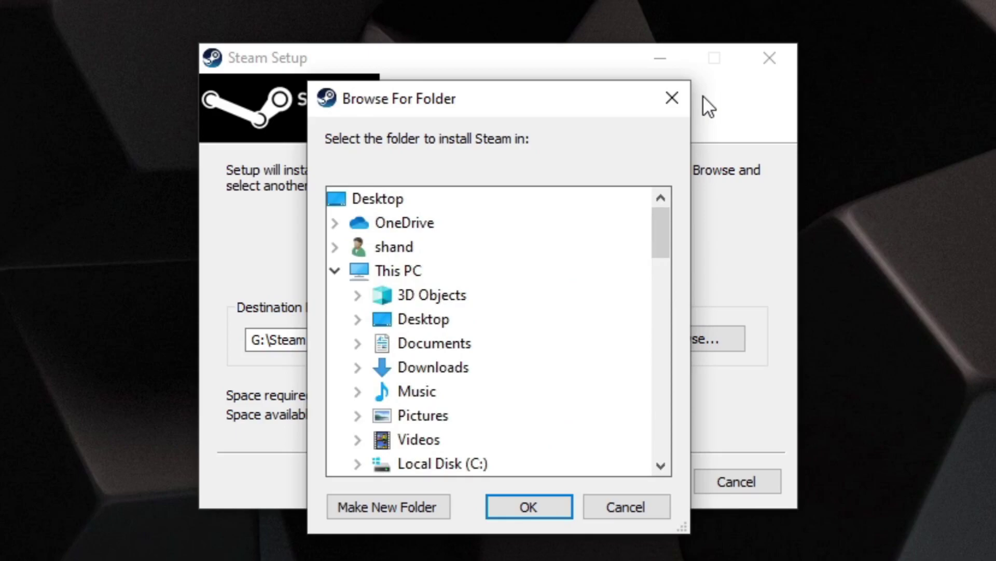
left_click(673, 100)
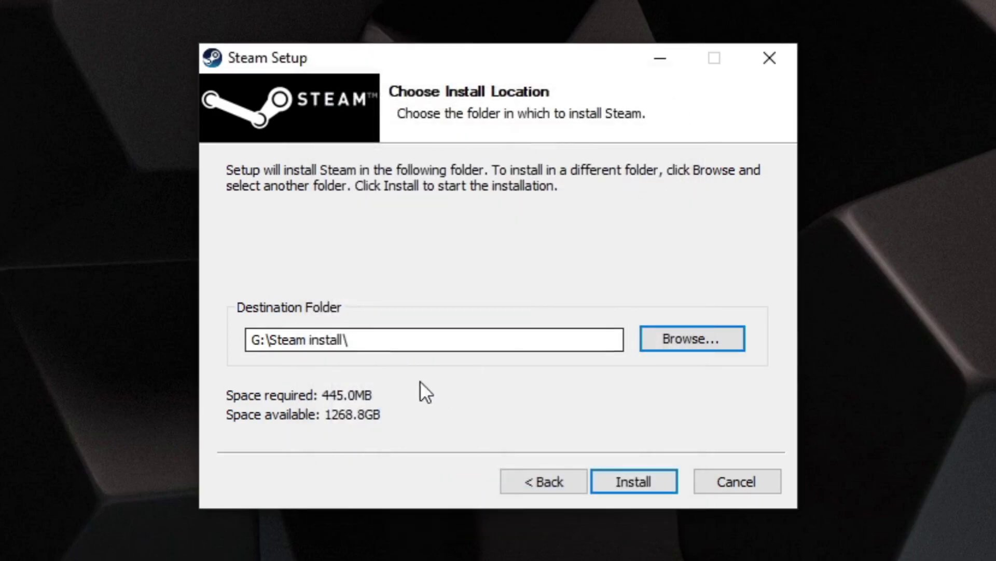
left_click(634, 480)
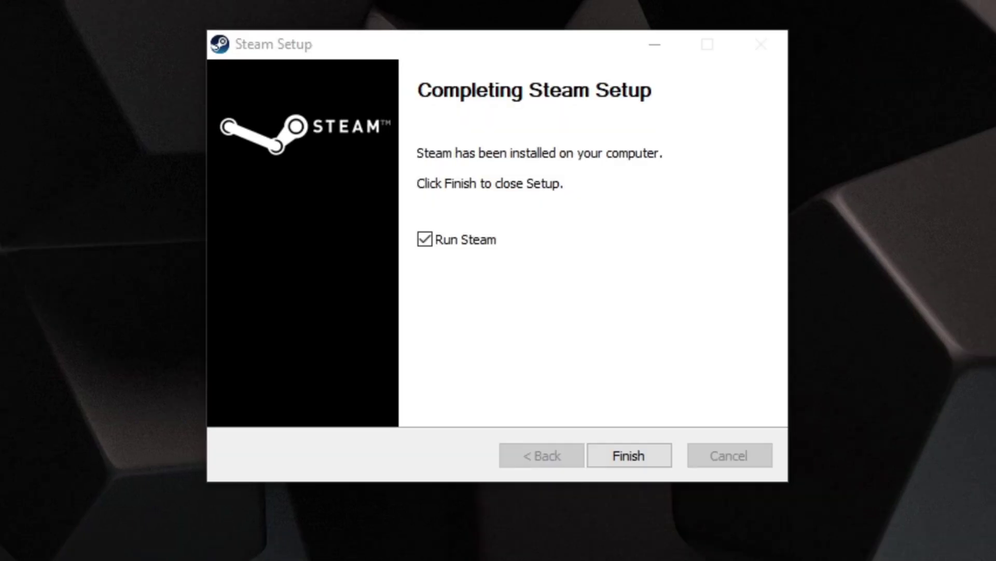
Launch Steam from setup, create a new Steam account, and continue to sign in
left_click(640, 453)
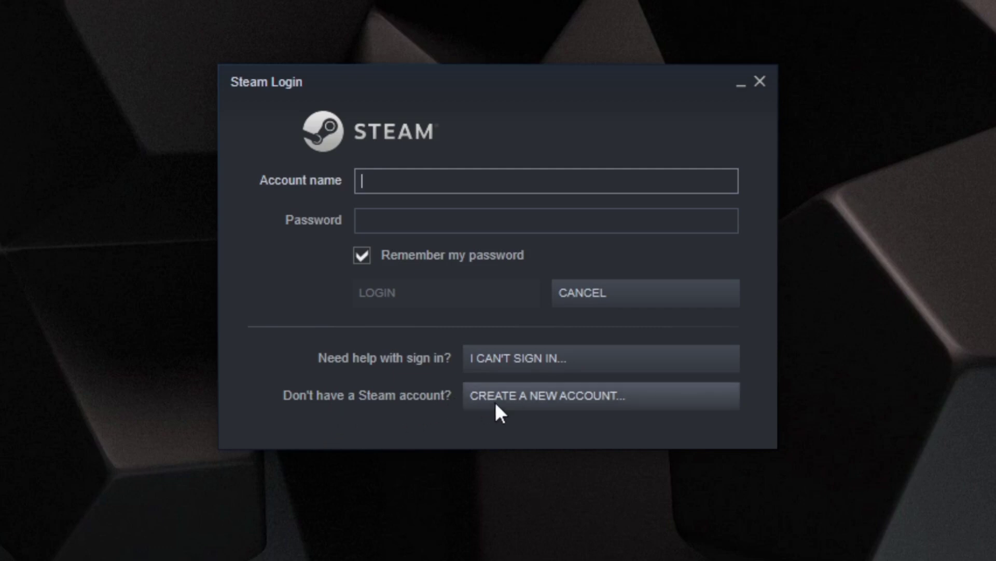
left_click(624, 395)
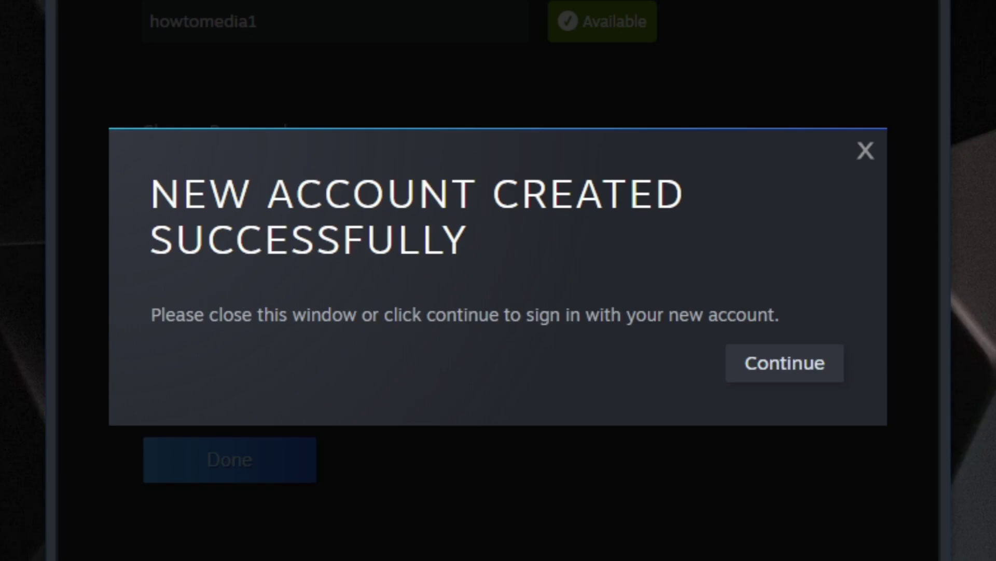
left_click(812, 366)
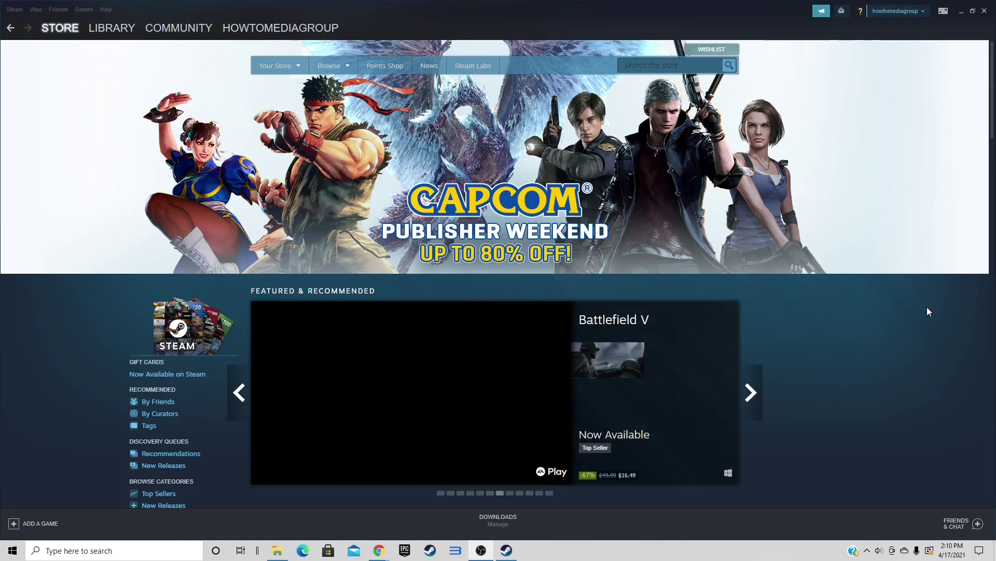
Scroll through the games grid in the Library, then open the Community Activity page
mouse_move(104, 26)
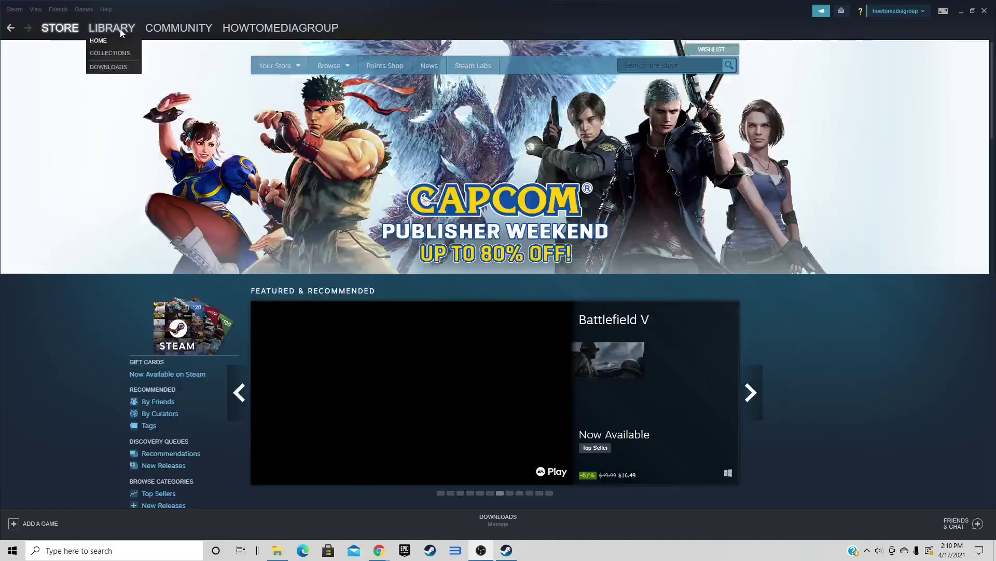
left_click(235, 57)
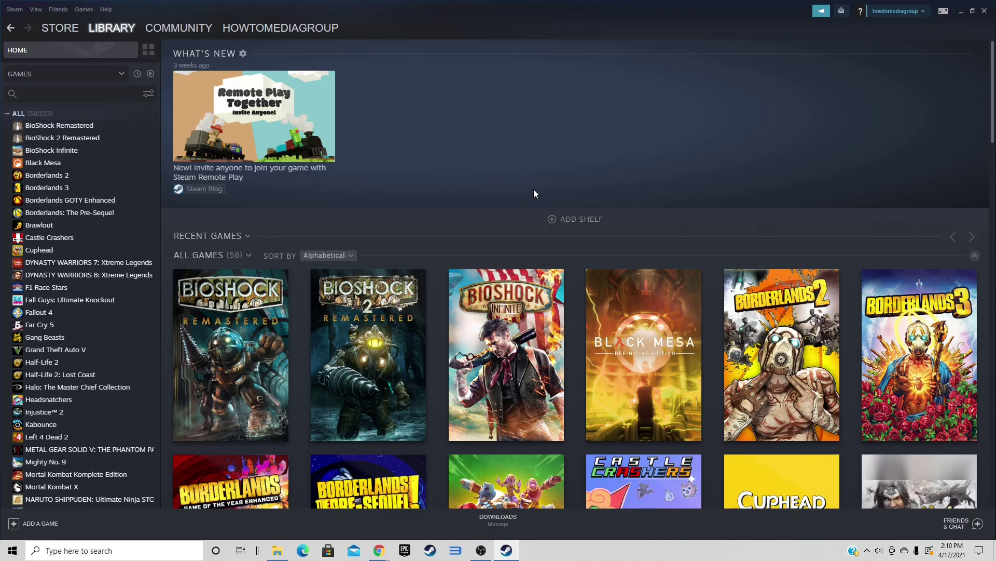
scroll(534, 189, "down", 15)
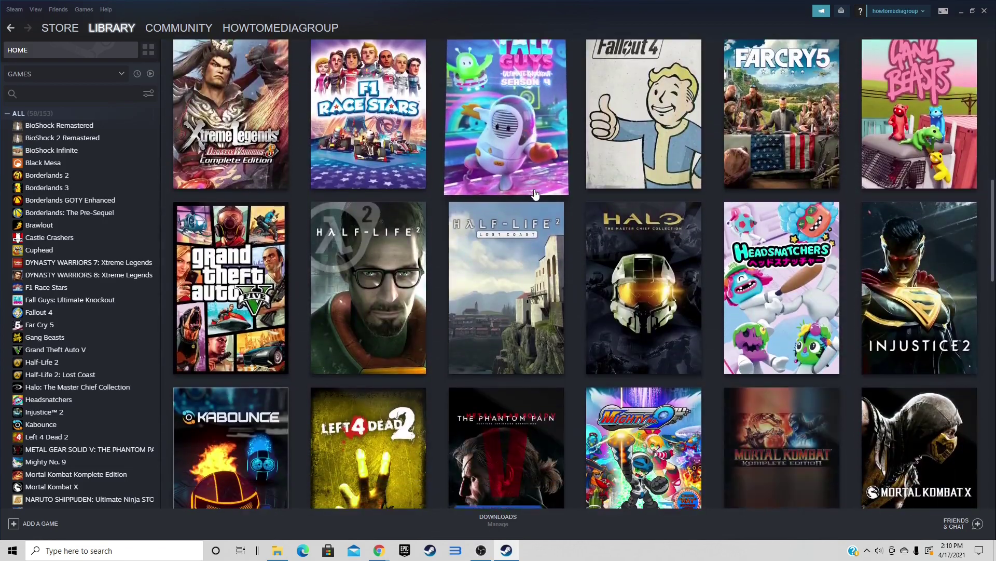
scroll(535, 194, "down", 15)
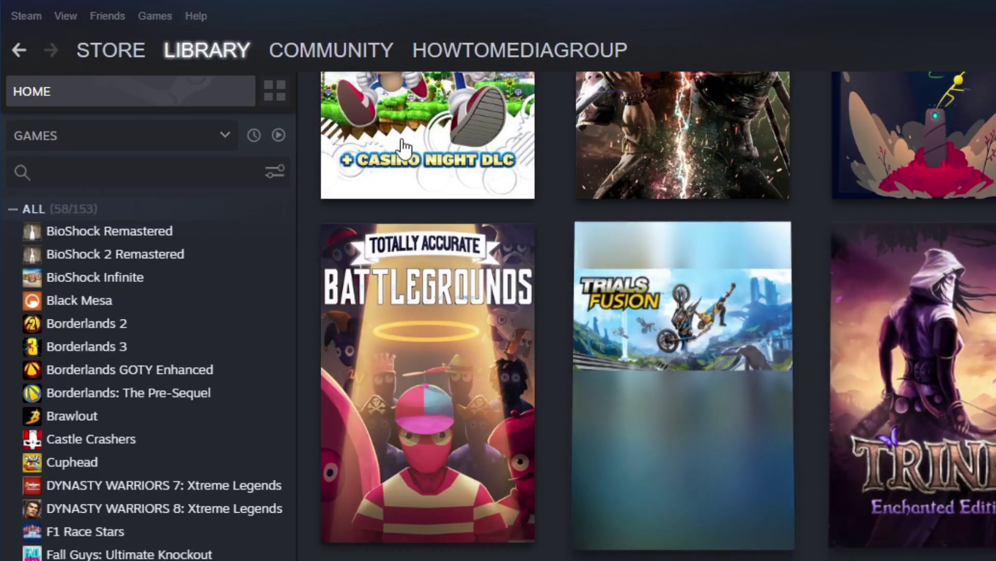
mouse_move(172, 26)
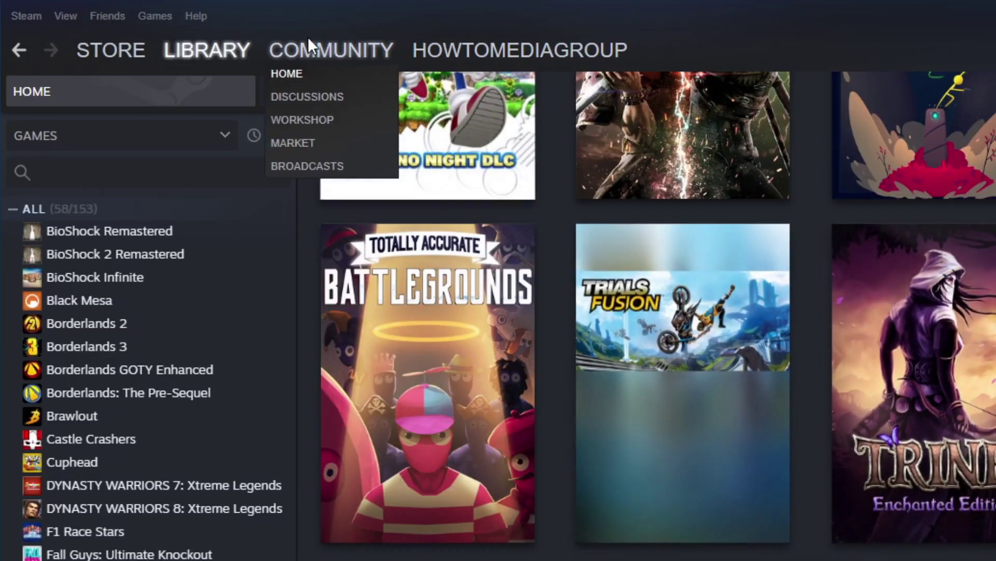
left_click(328, 52)
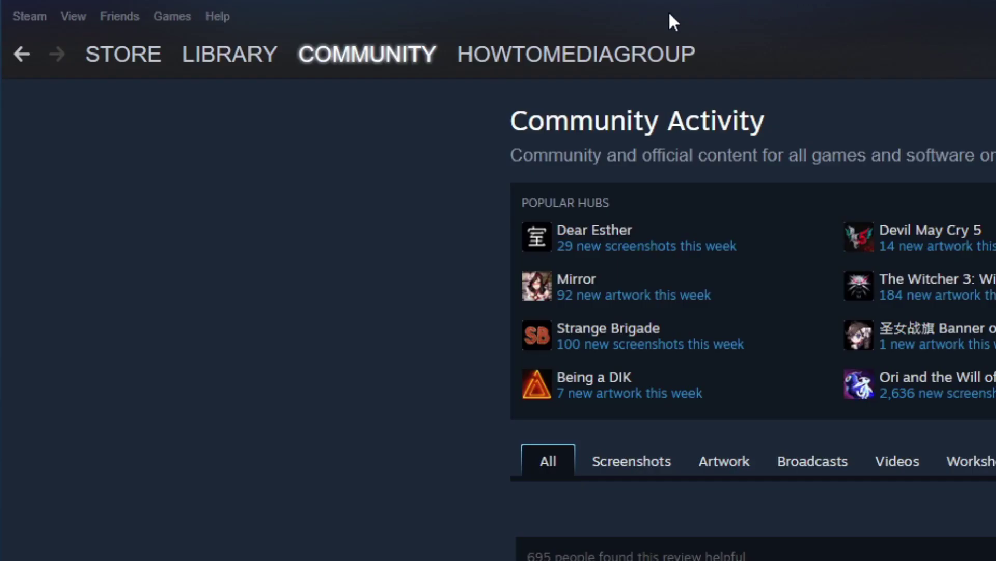
Open Edit Profile, scroll through the General fields, then switch to the Avatar section
mouse_move(305, 26)
left_click(630, 51)
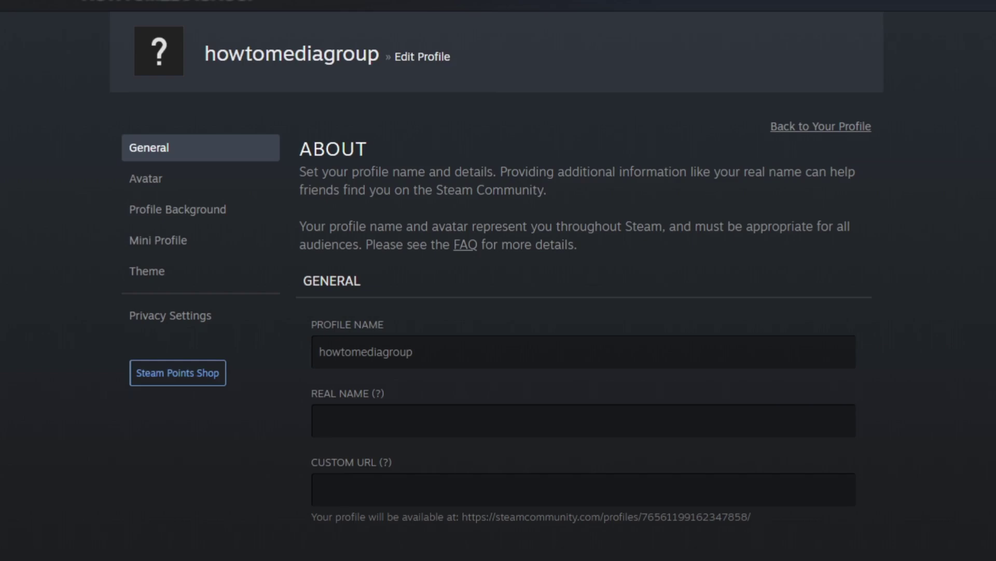
scroll(497, 272, "down", 9)
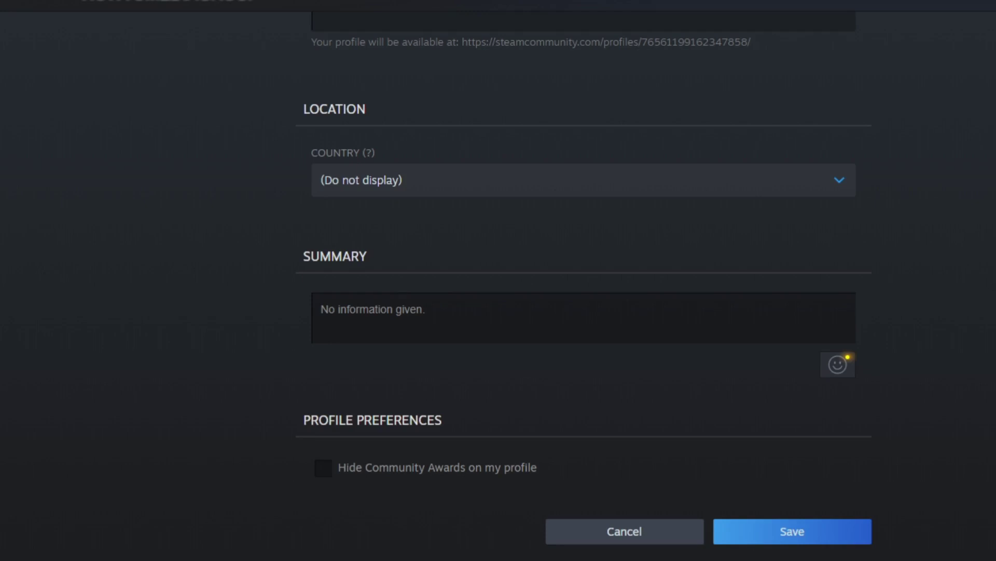
scroll(498, 280, "up", 8)
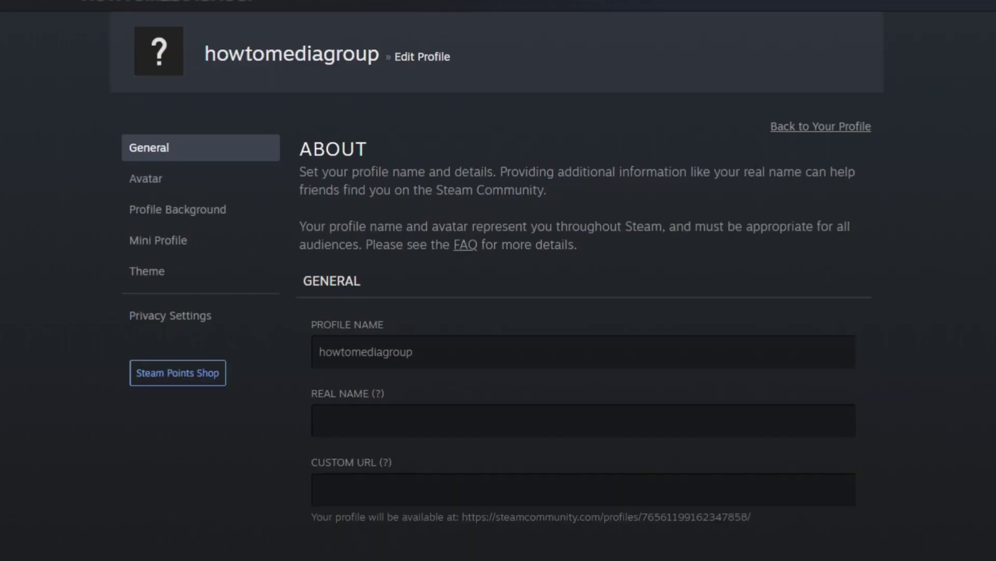
left_click(144, 187)
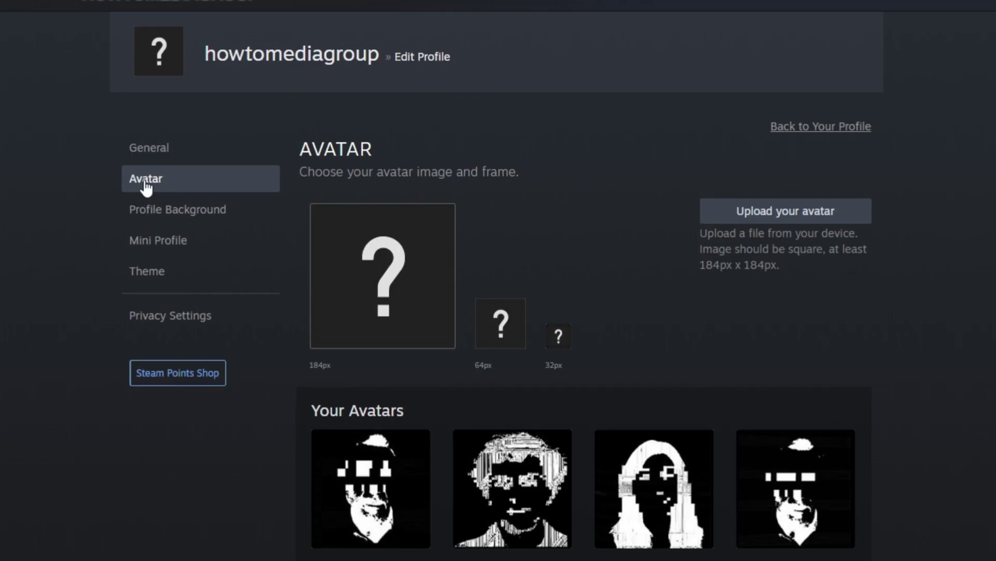
Review the avatars, then open the Theme section offering Default Theme, Summer and Midnight
left_click(860, 217)
left_click(151, 283)
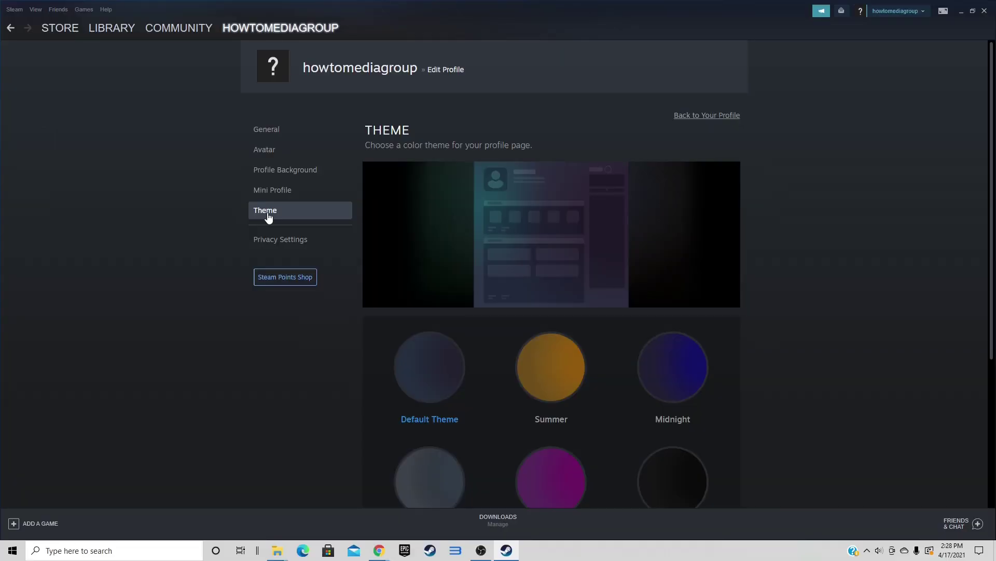
scroll(338, 278, "down", 3)
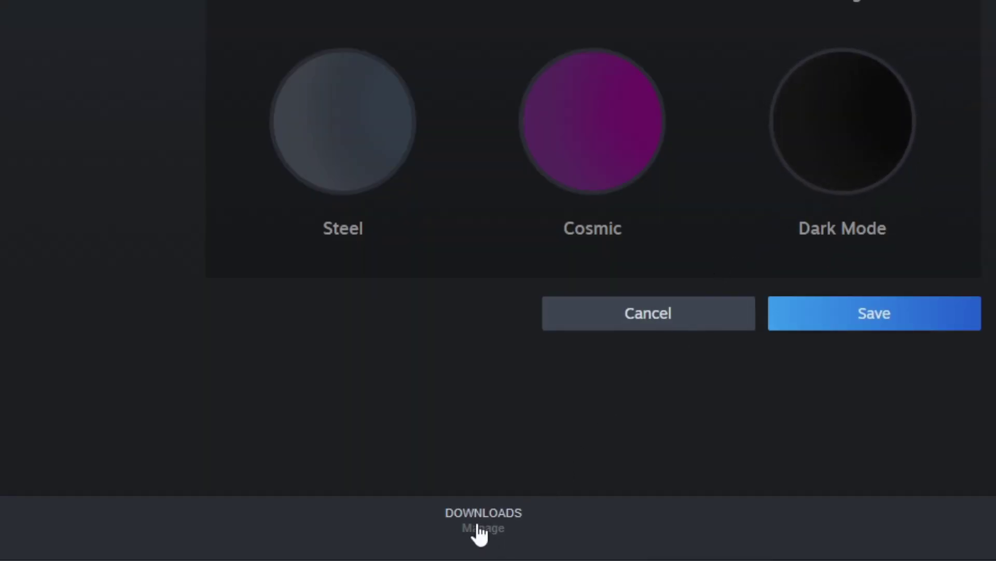
Open the empty Library downloads page, then the Friends & Chat window
left_click(482, 516)
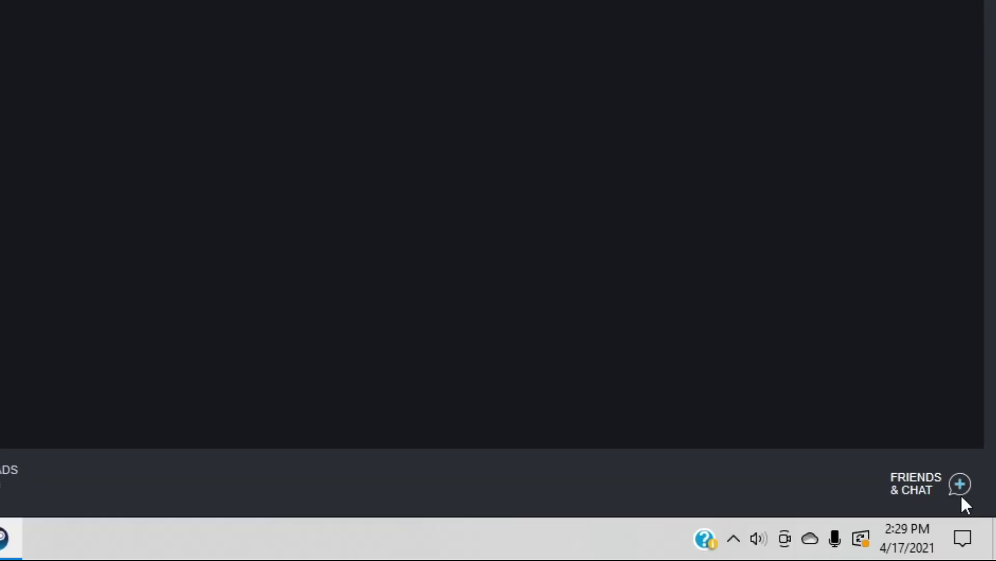
left_click(957, 485)
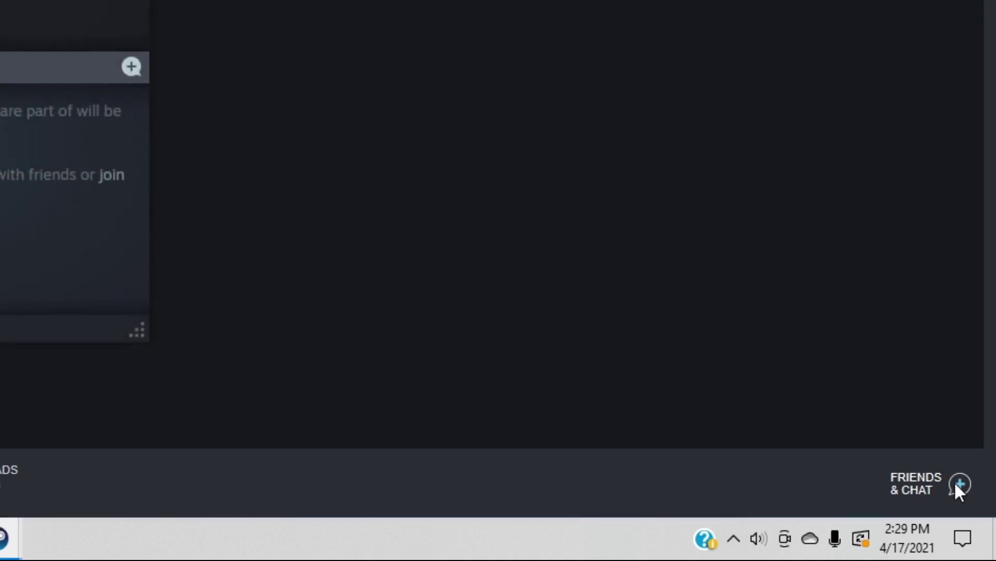